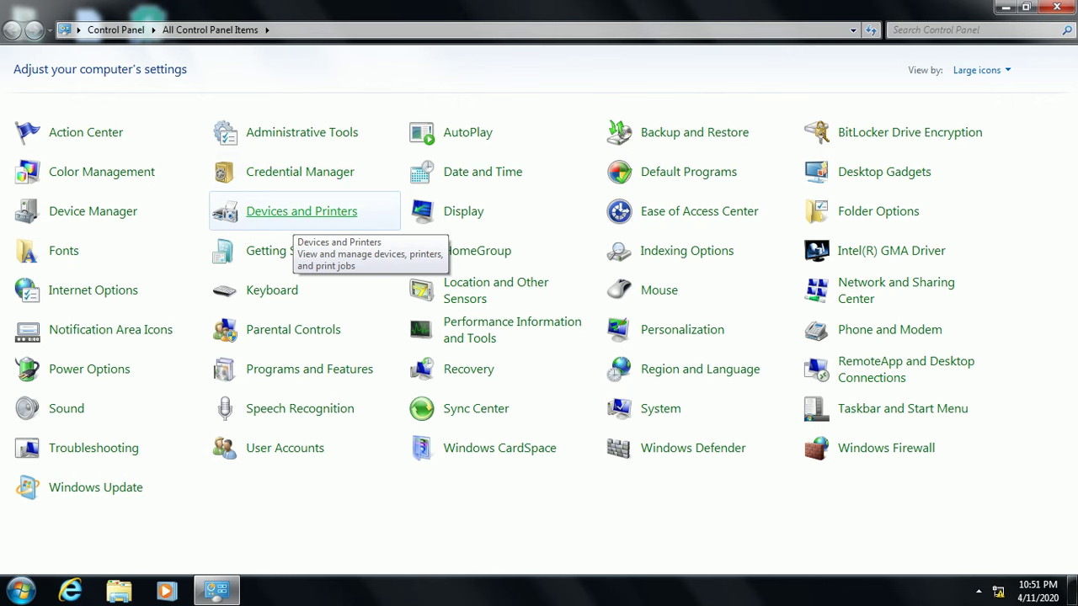
Open Devices and Printers and begin adding a local printer on the existing port LPT1: (Printer Port).
left_click(294, 212)
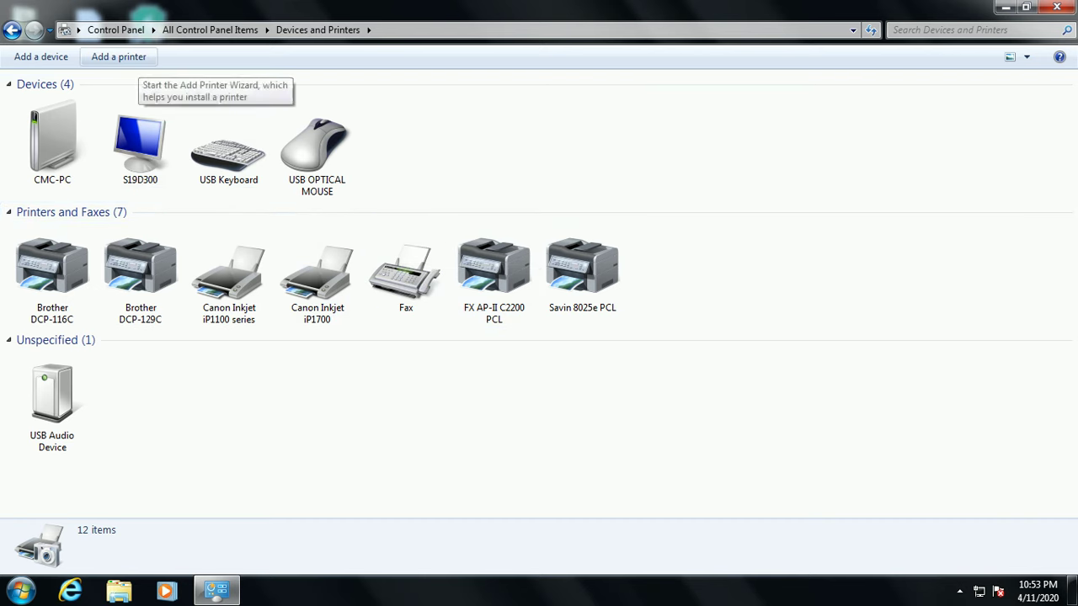
left_click(118, 56)
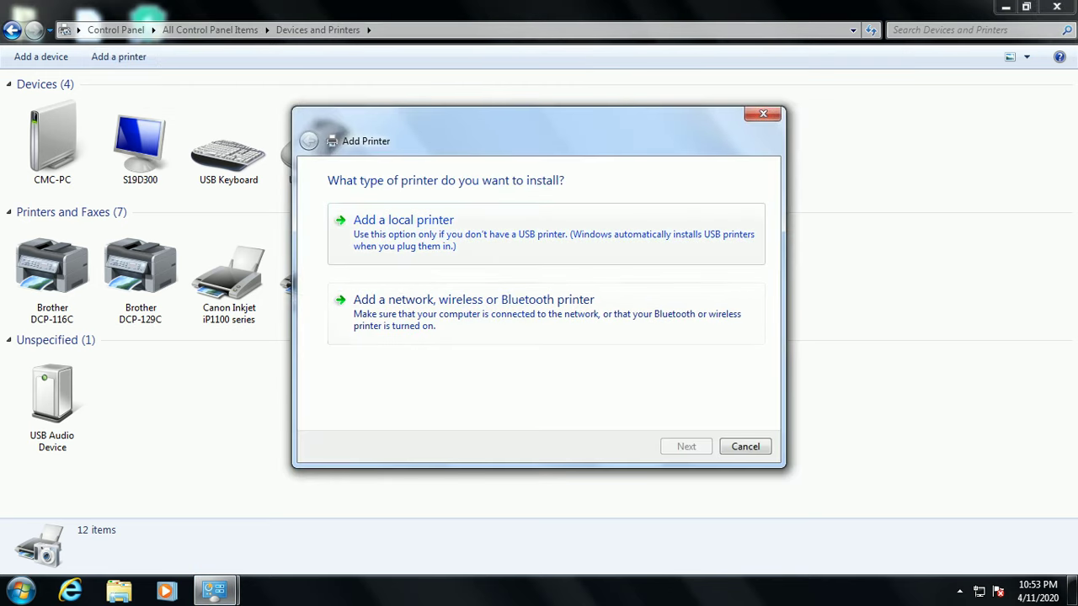
left_click(403, 219)
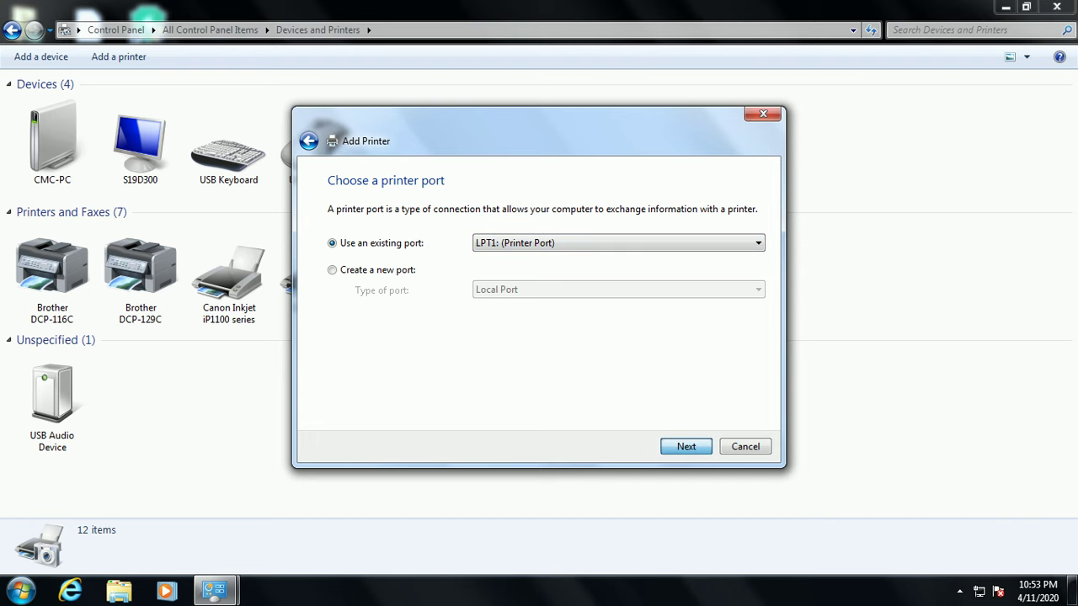
key("Return")
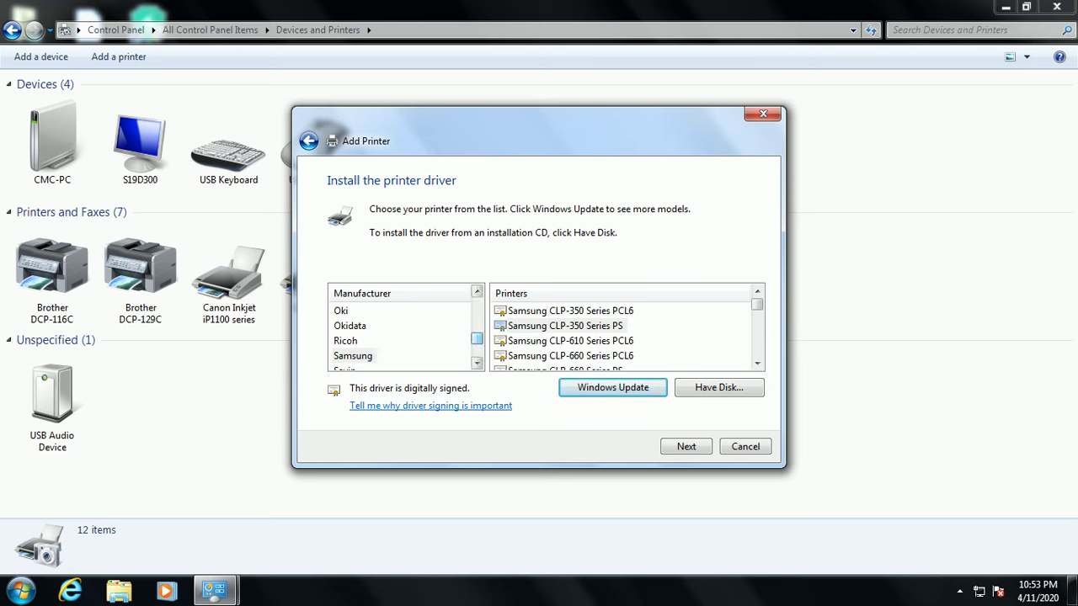
Choose the Samsung CLP-350 Series PS driver for the new printer.
left_click(353, 355)
left_click_drag(506, 127, 886, 135)
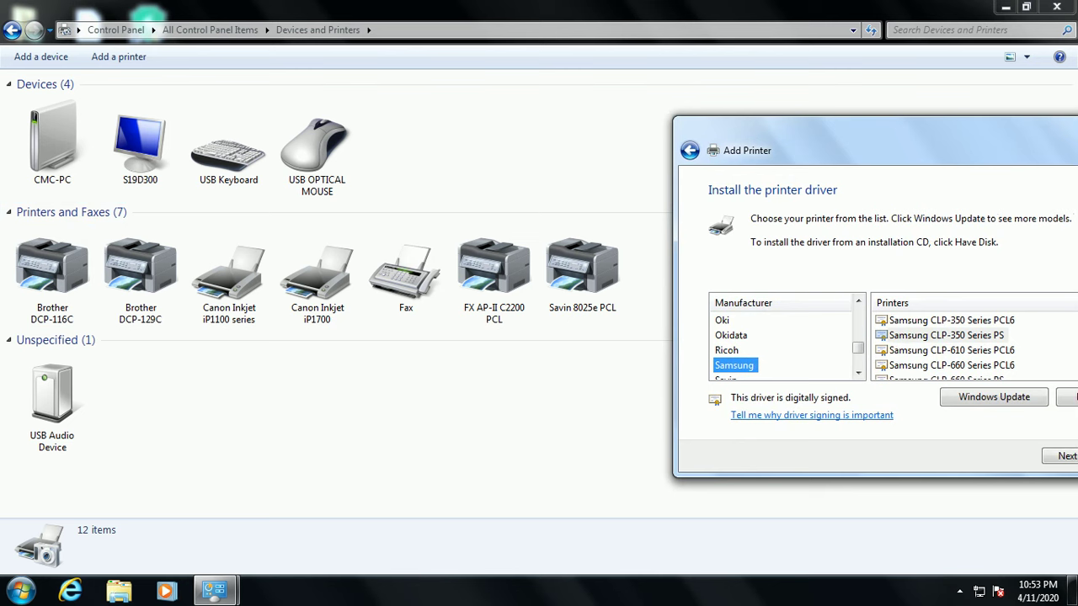
left_click_drag(886, 136, 537, 132)
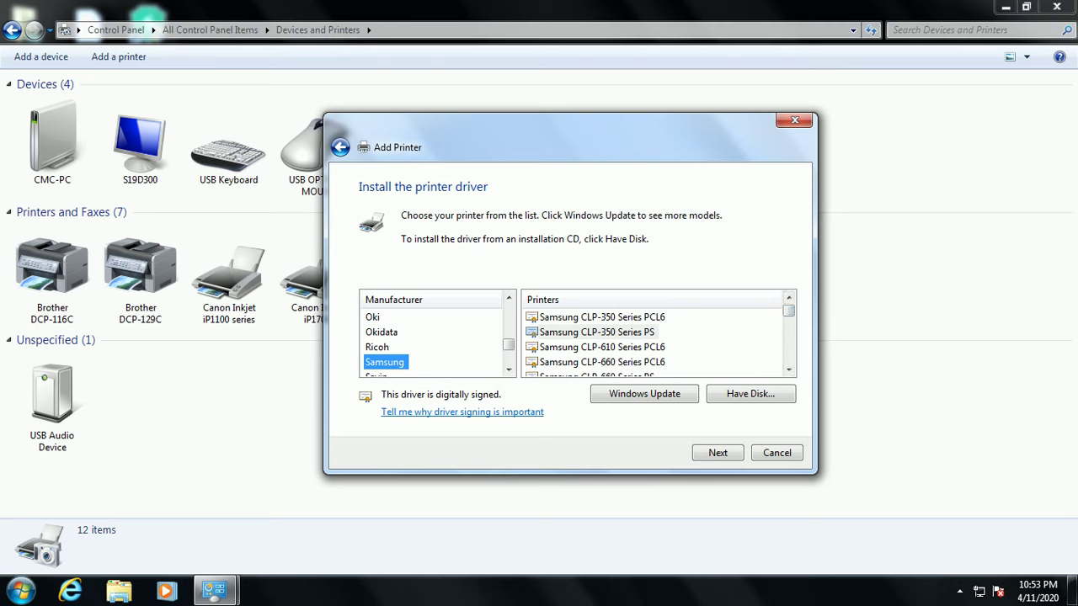
left_click(596, 332)
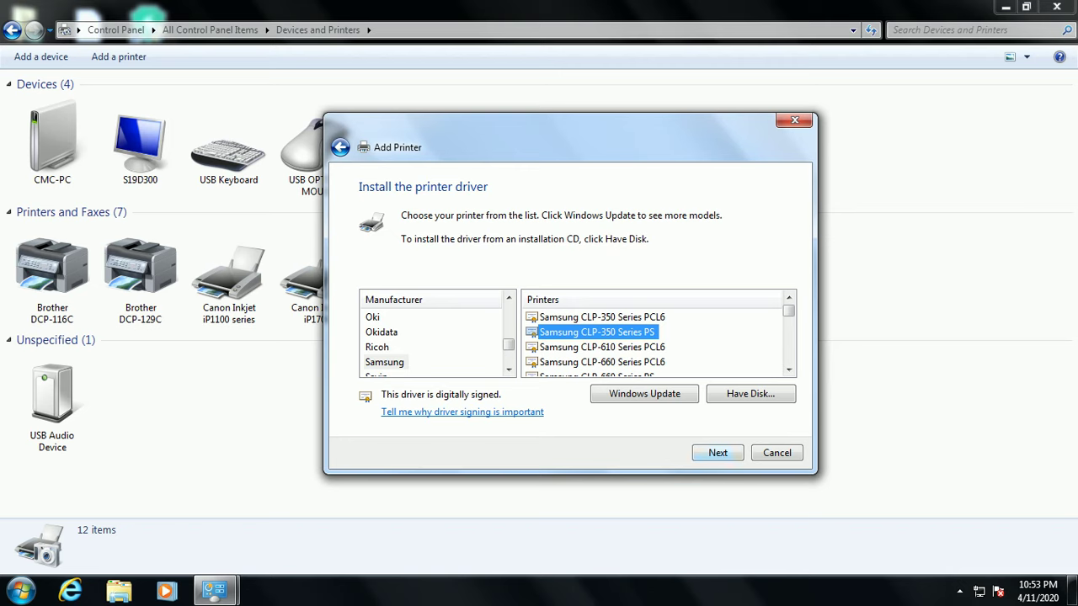
key("Return")
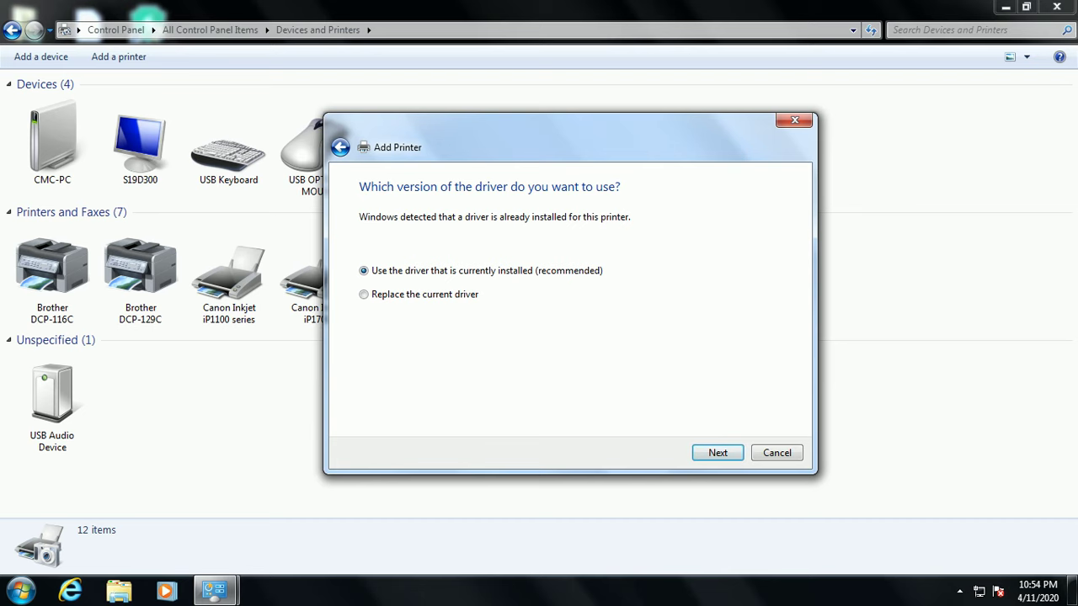
Keep the currently installed driver and the suggested printer name, and finish adding the printer with the default-printer option on.
key("Return")
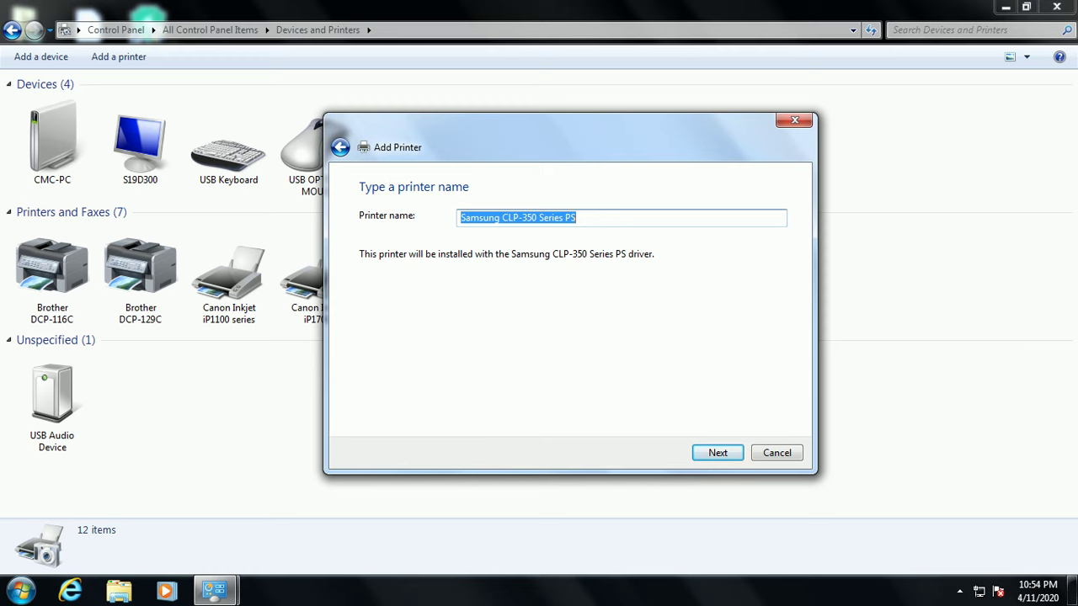
key("Return")
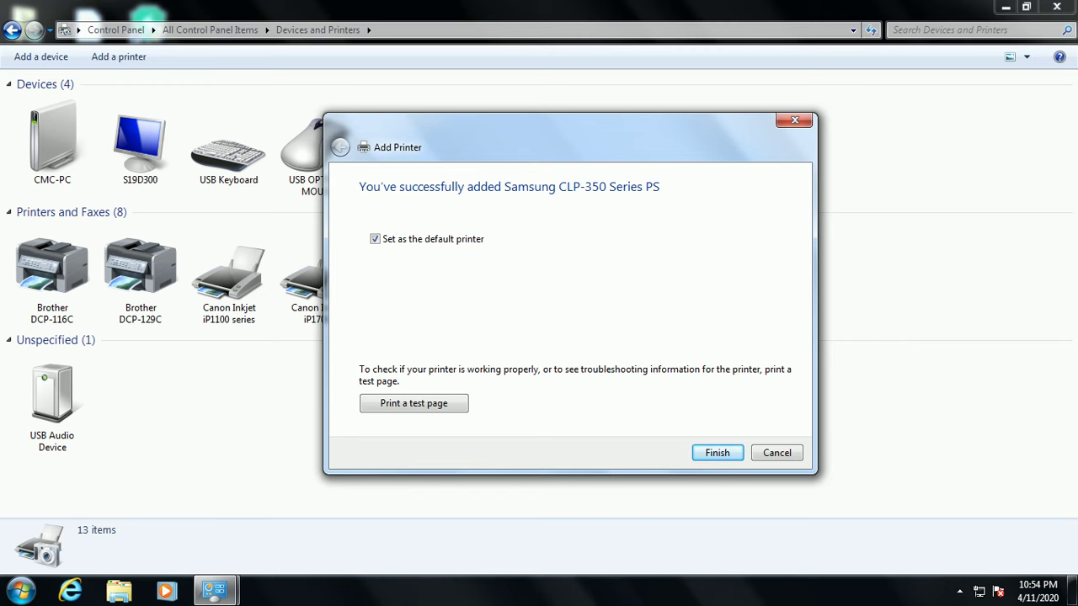
key("Return")
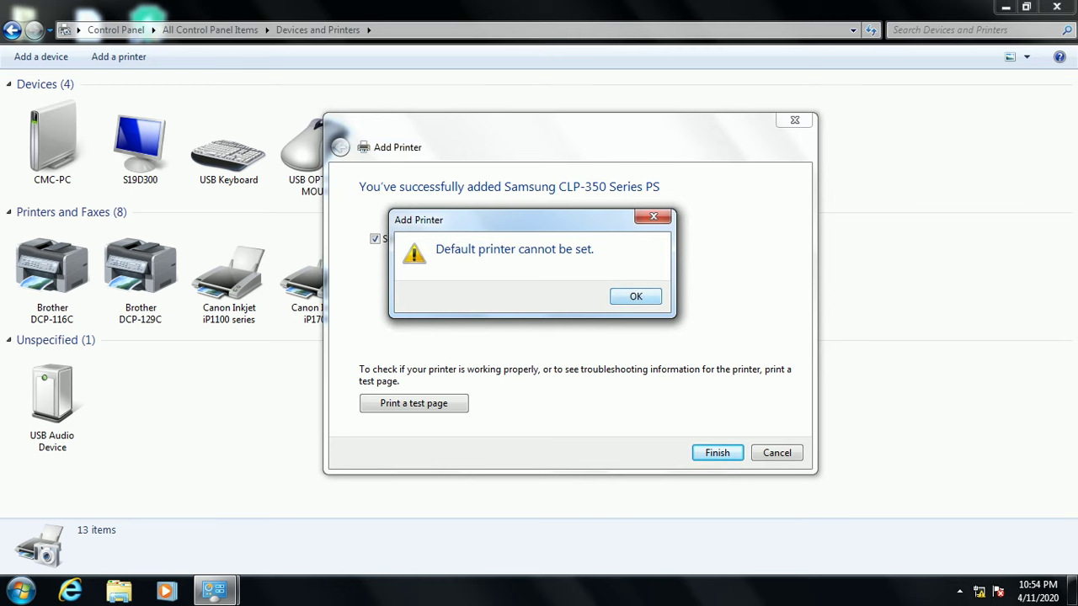
key("Return")
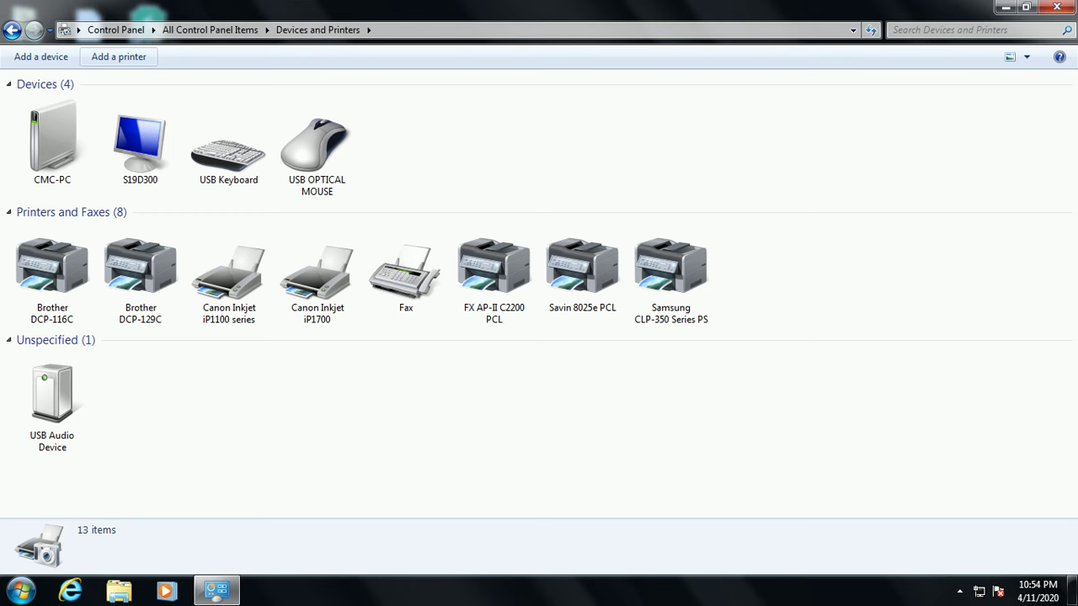
Minimize the Devices and Printers window and launch WordPad.
left_click(1006, 7)
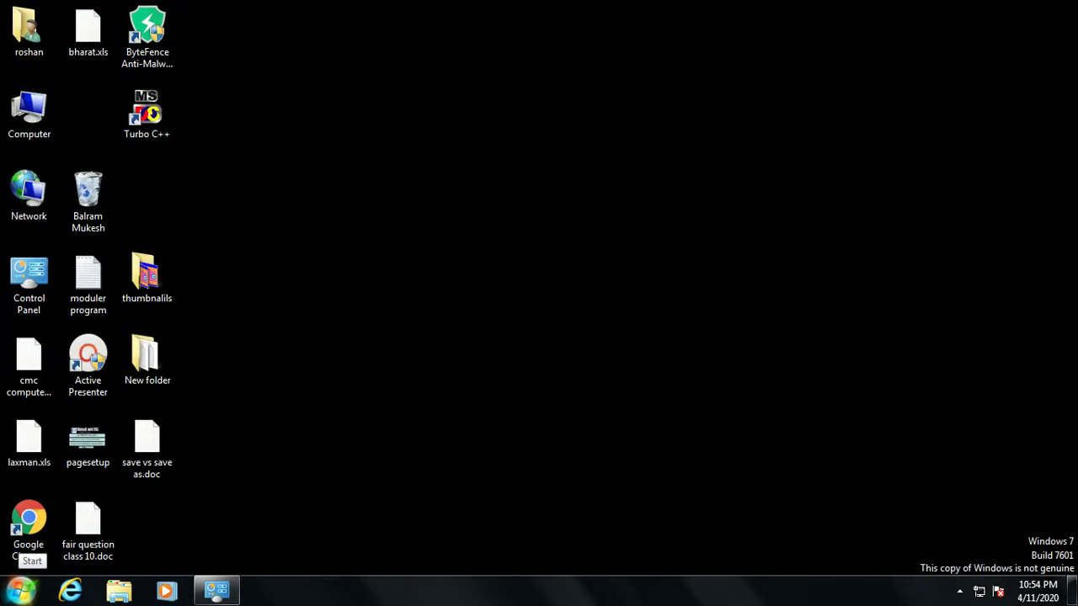
left_click(20, 590)
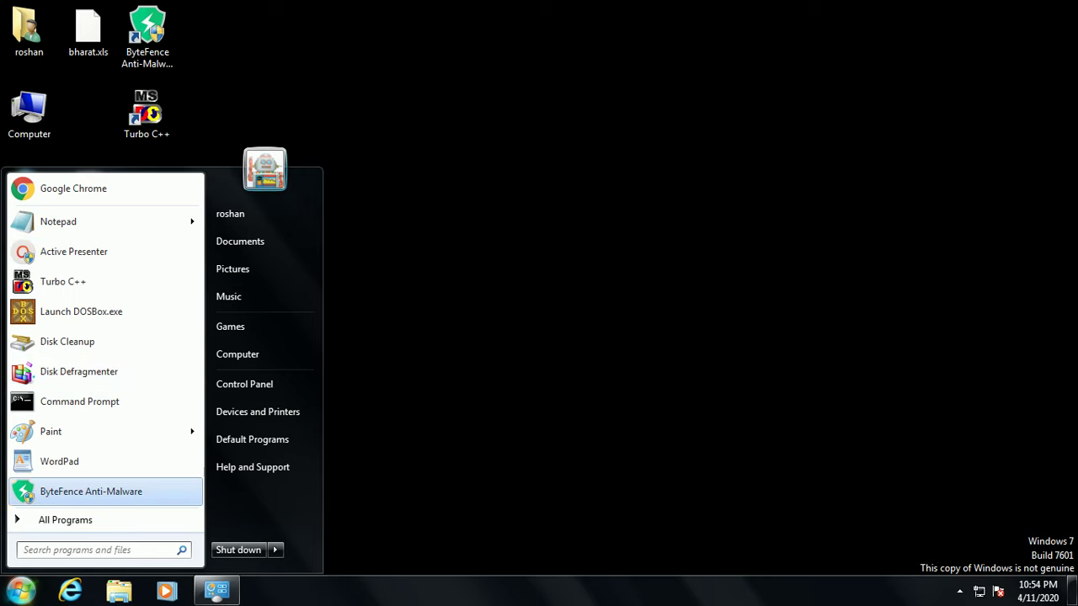
left_click(59, 462)
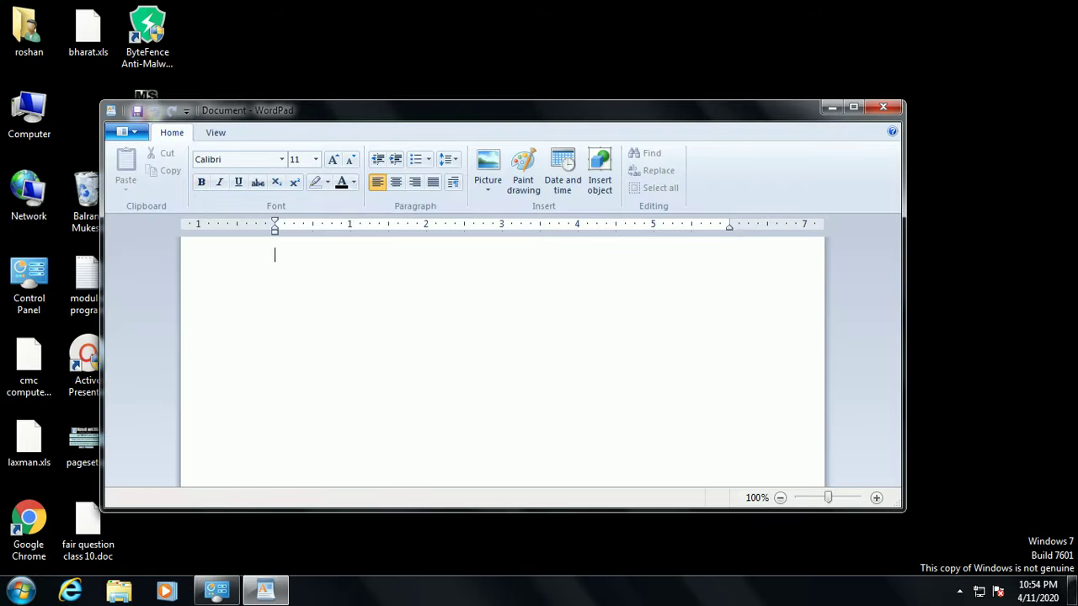
Print one copy of the blank WordPad document on the Samsung CLP-350 Series PS printer.
left_click(127, 132)
mouse_move(160, 298)
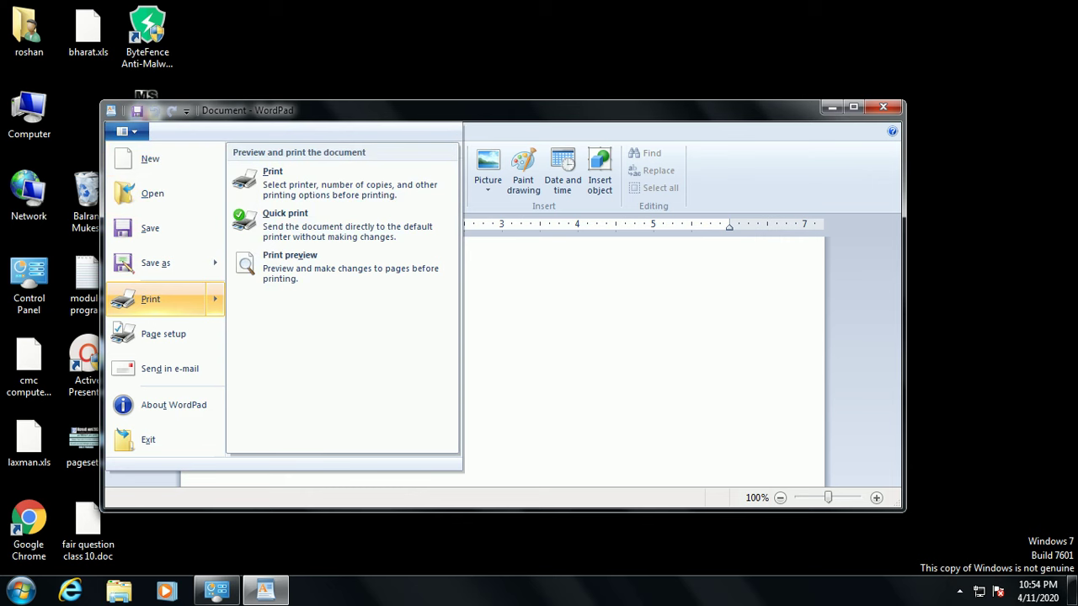
left_click(160, 299)
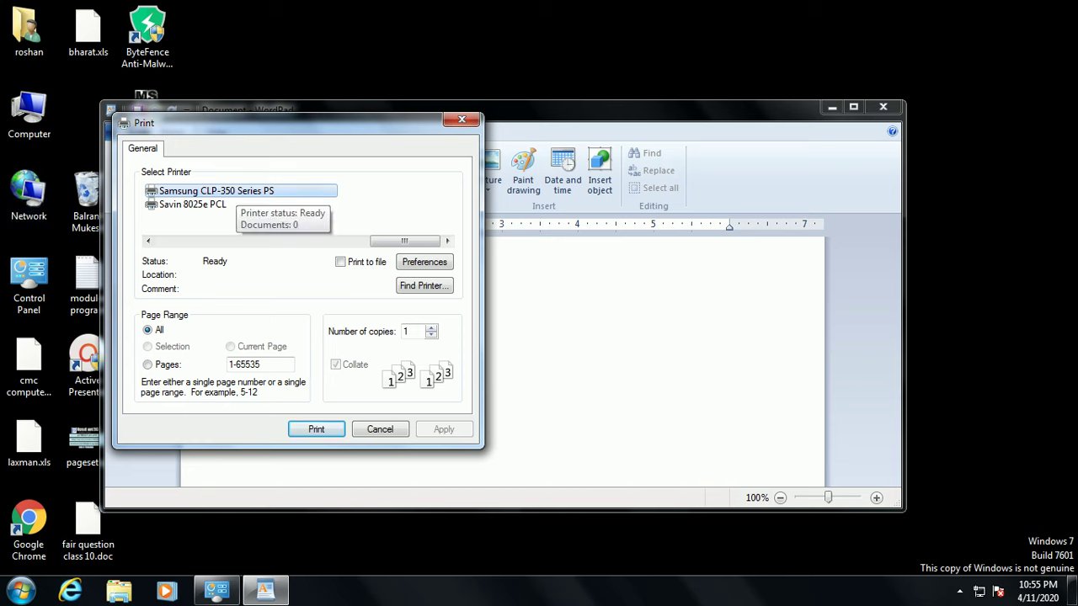
key("F2")
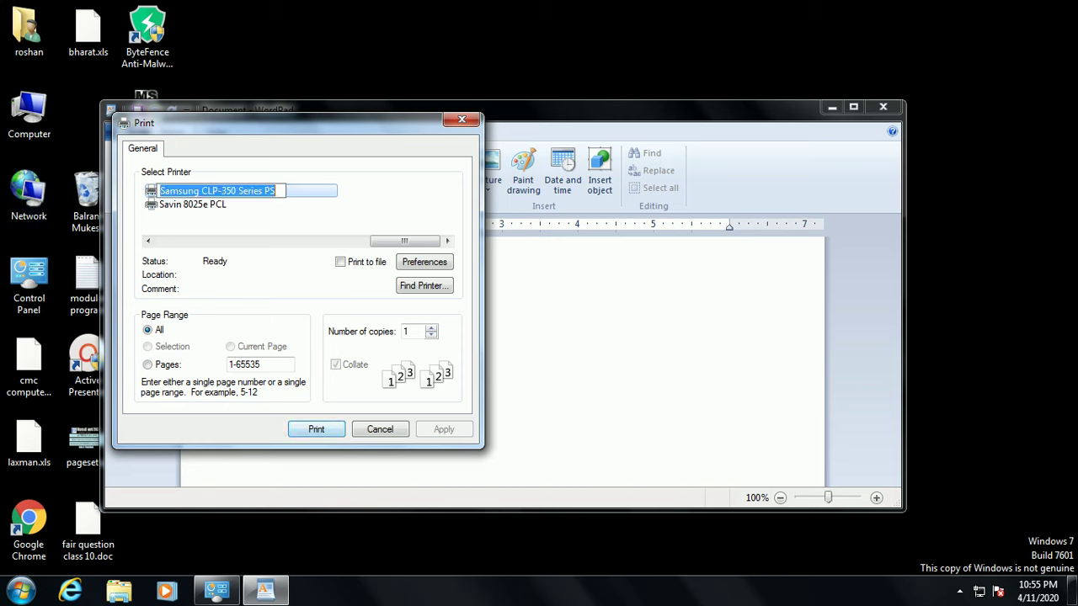
key("Escape")
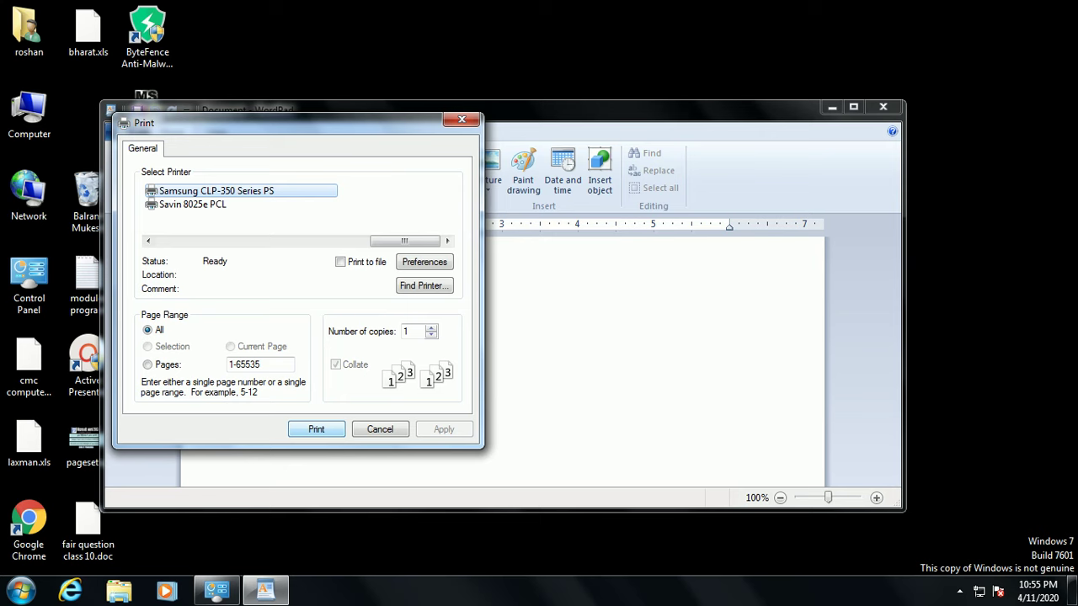
key("Return")
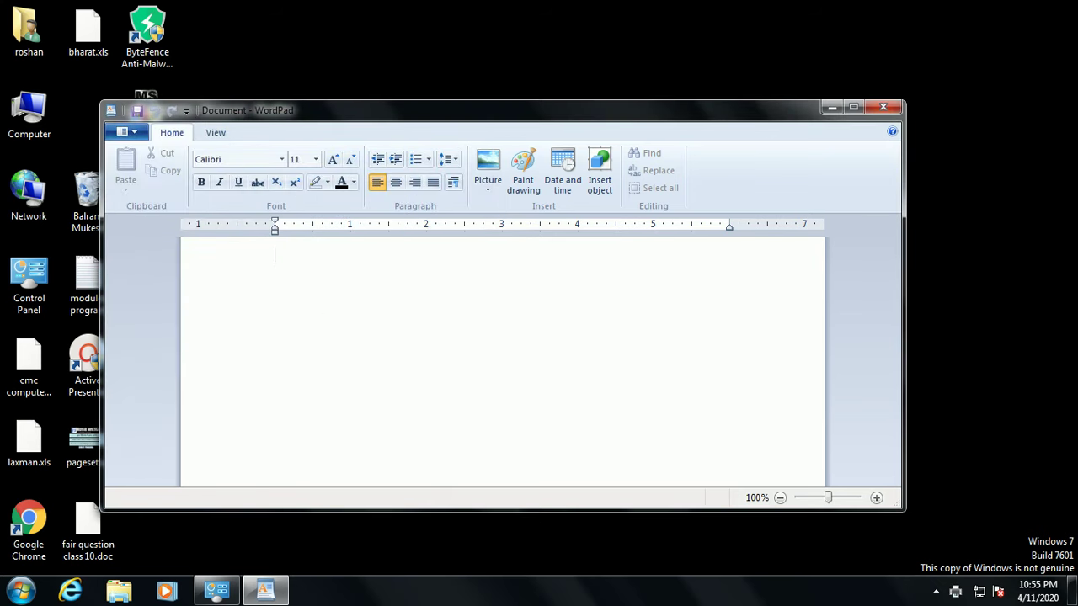
Minimize WordPad, return to Devices and Printers and remove the Samsung CLP-350 Series PS printer.
left_click(831, 107)
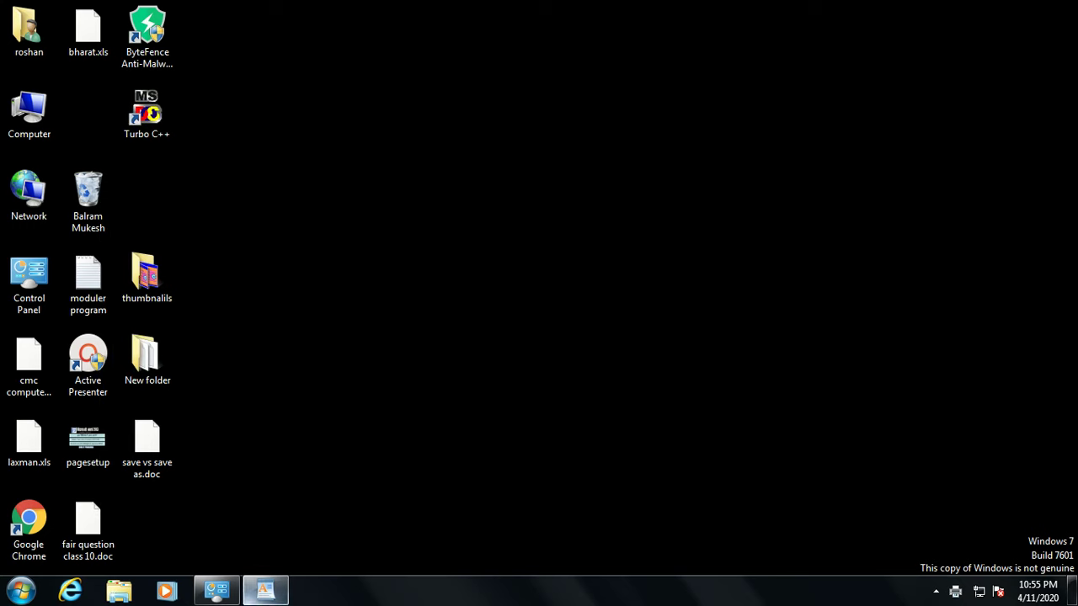
left_click(217, 590)
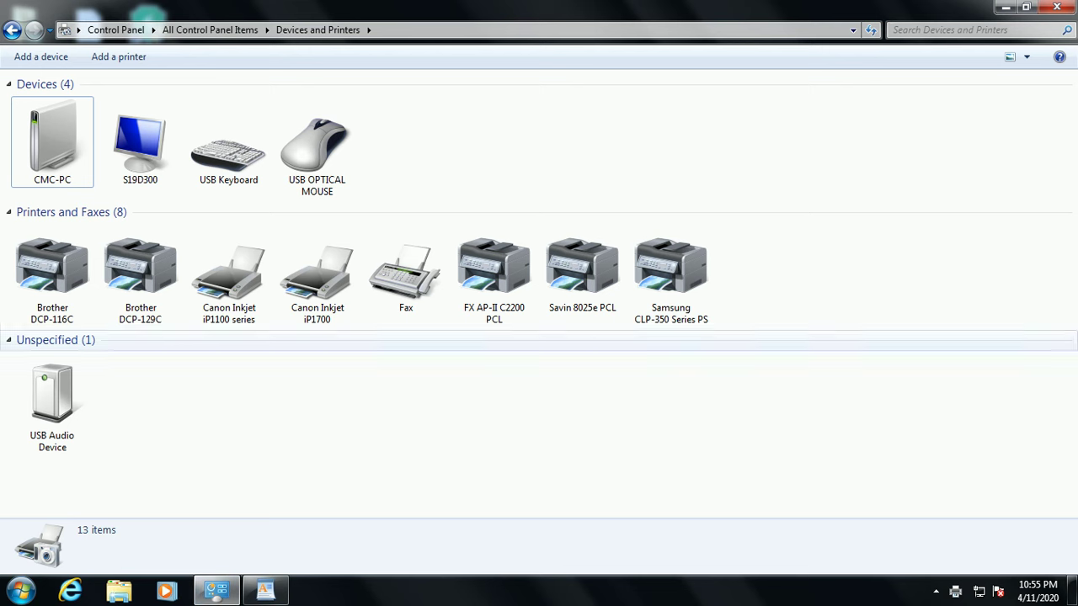
mouse_move(678, 293)
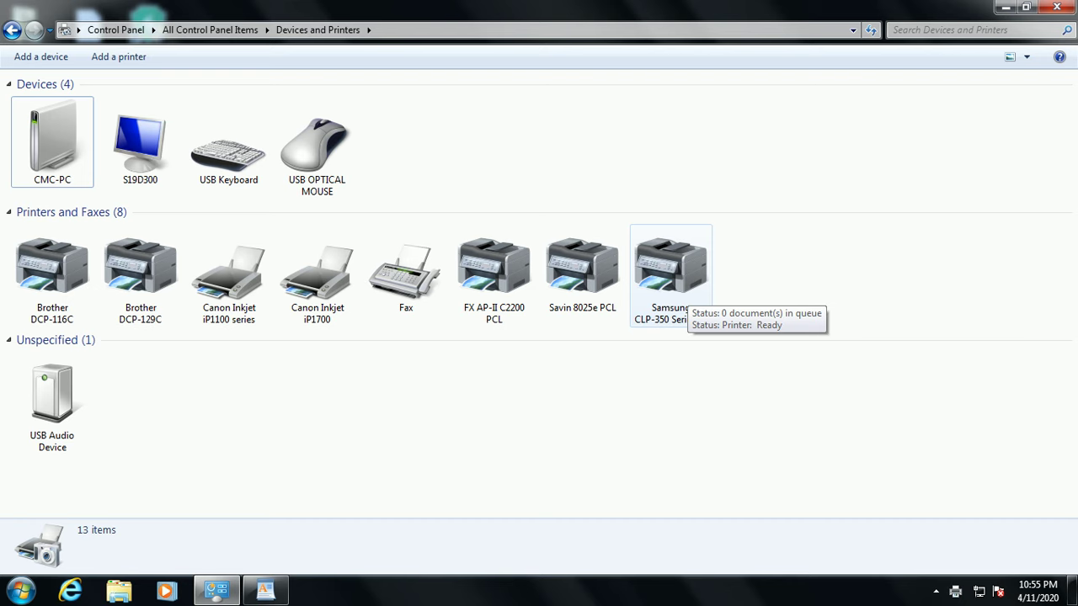
left_click(666, 270)
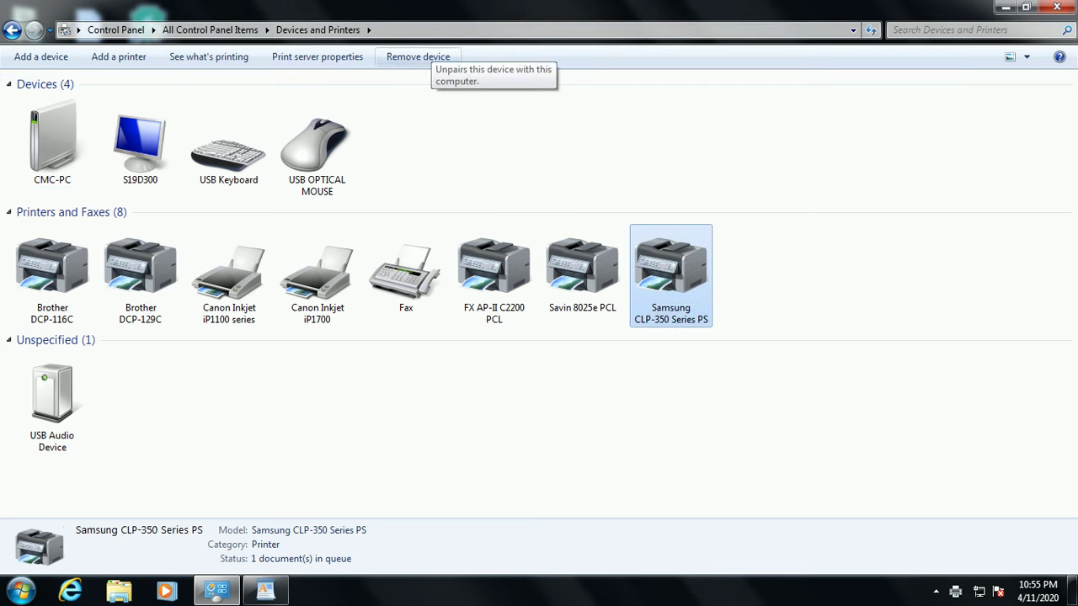
left_click(417, 56)
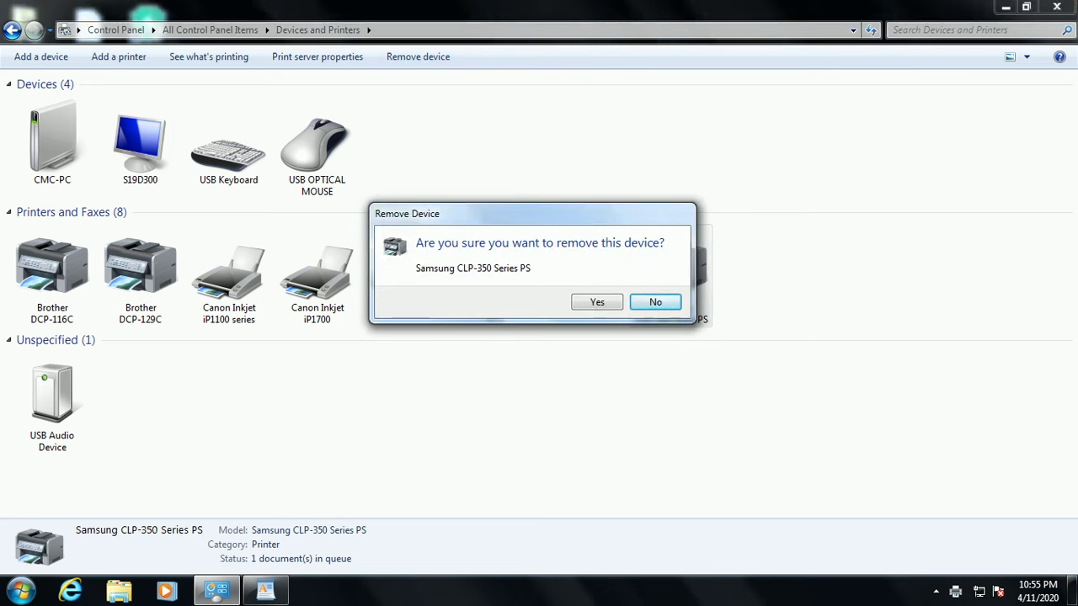
key("y")
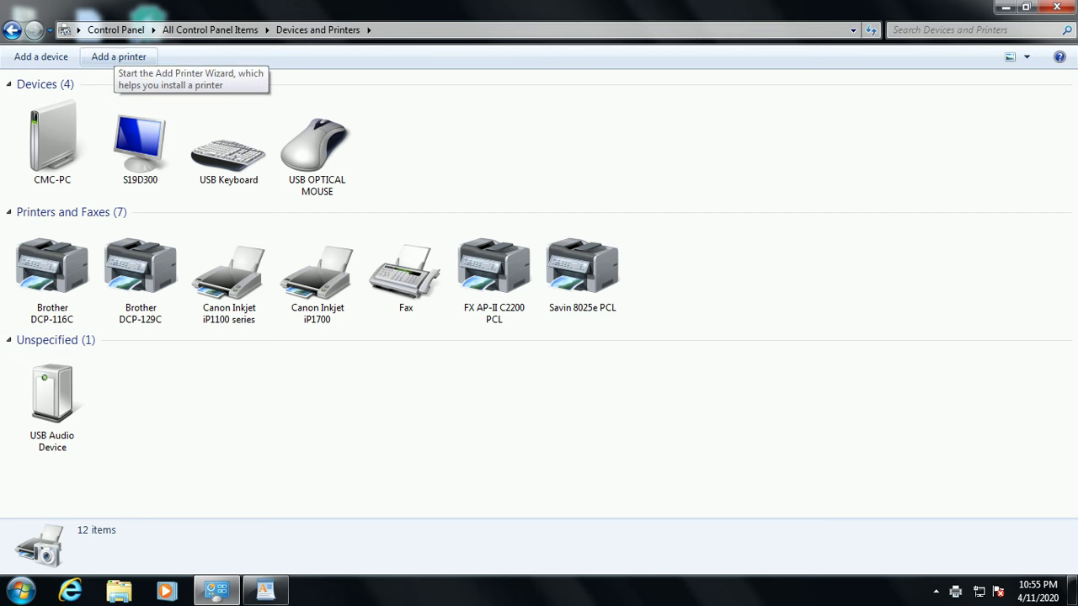
Begin adding another local printer on the existing port LPT1: (Printer Port).
left_click(118, 57)
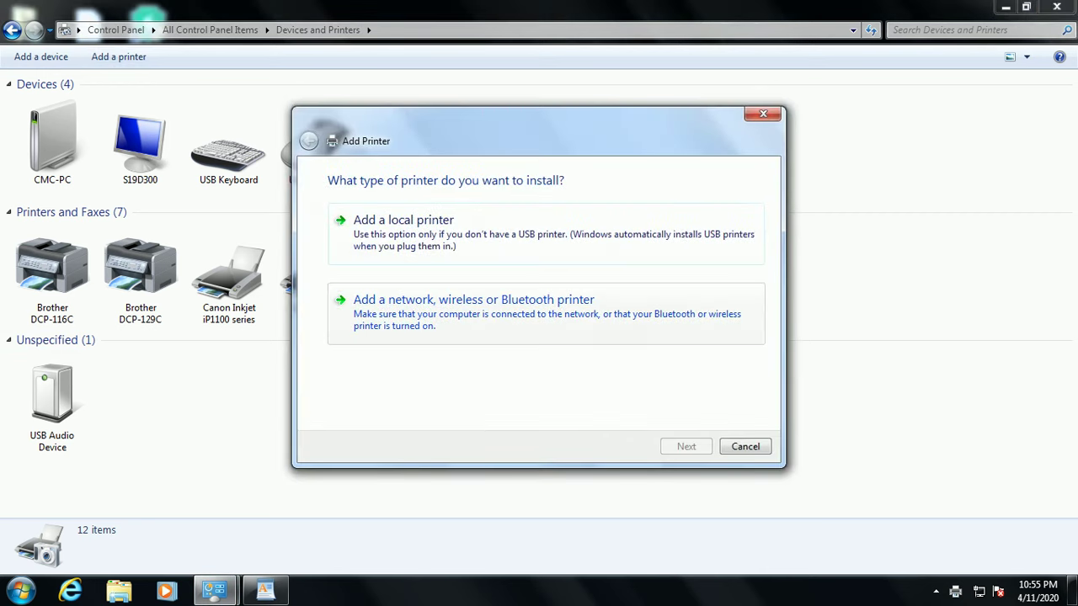
key("Return")
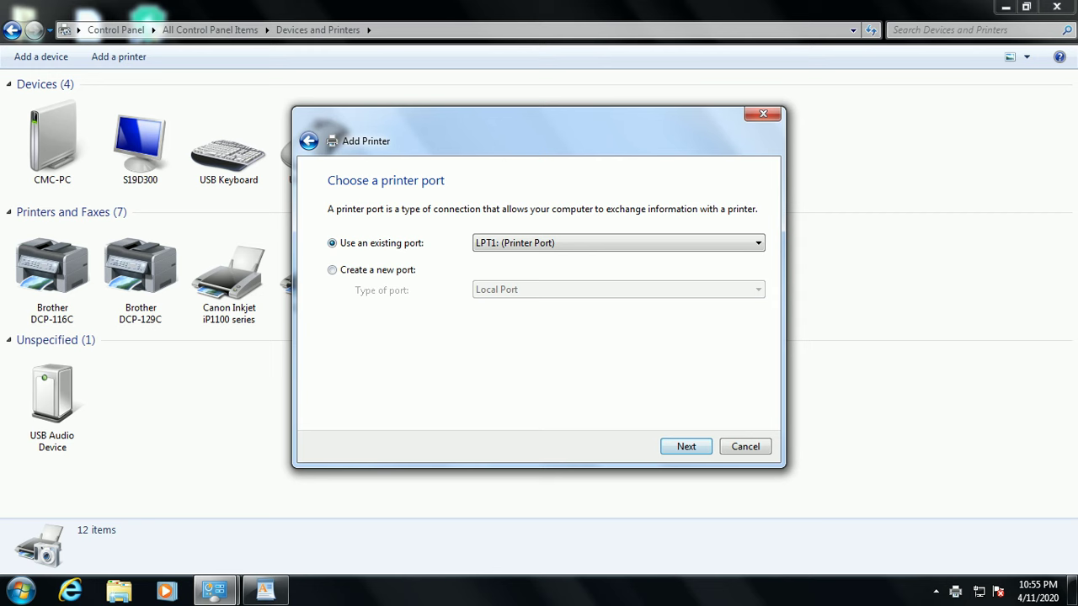
key("Return")
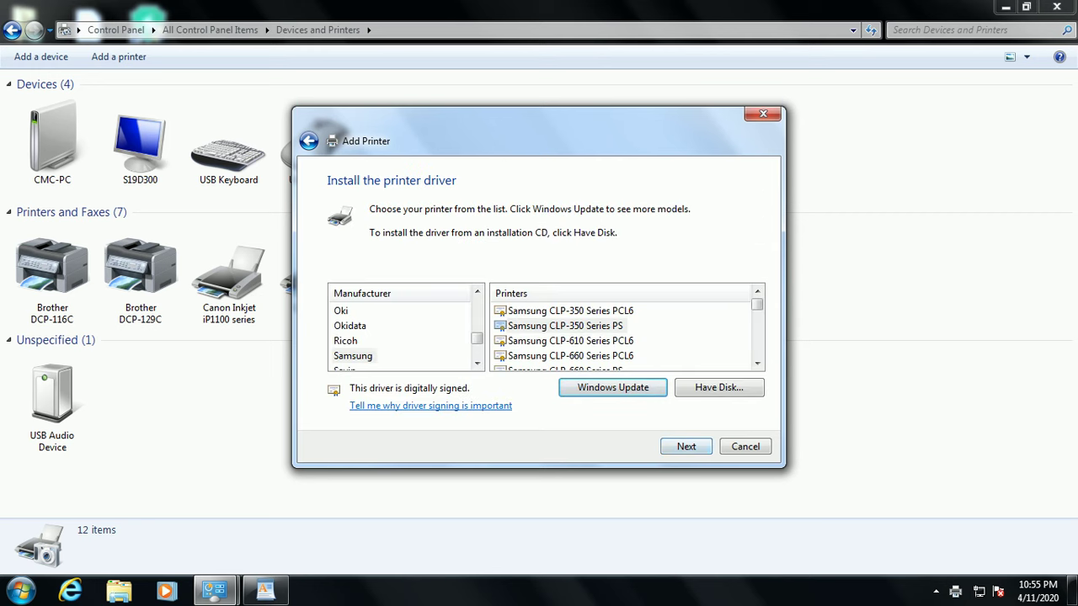
Choose Samsung as manufacturer and Samsung ML-2850 Series PS as the driver for the new printer.
left_click(352, 355)
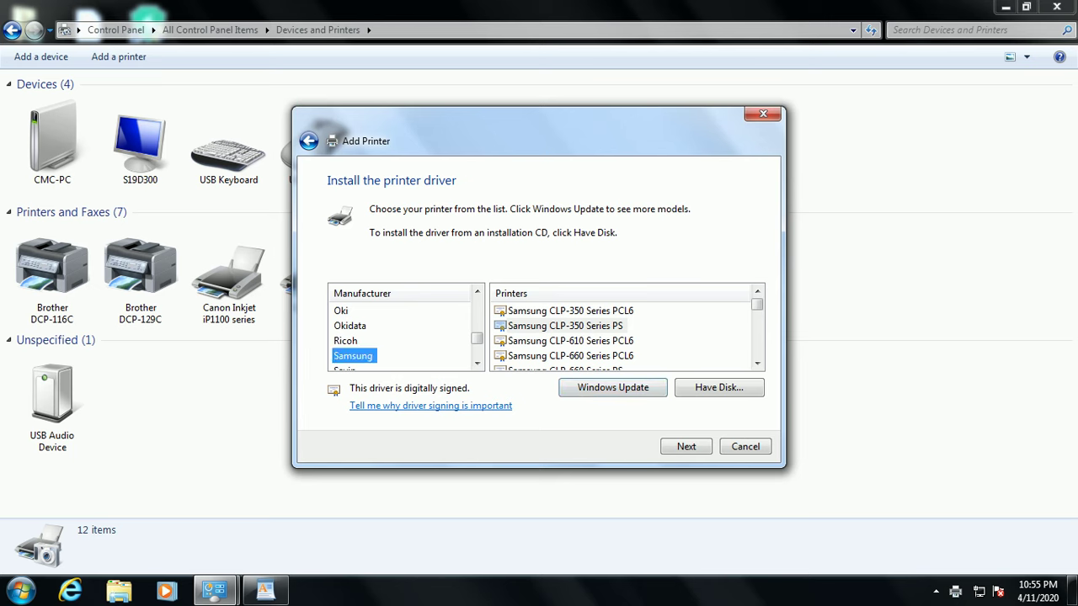
scroll(627, 333, "down", 10)
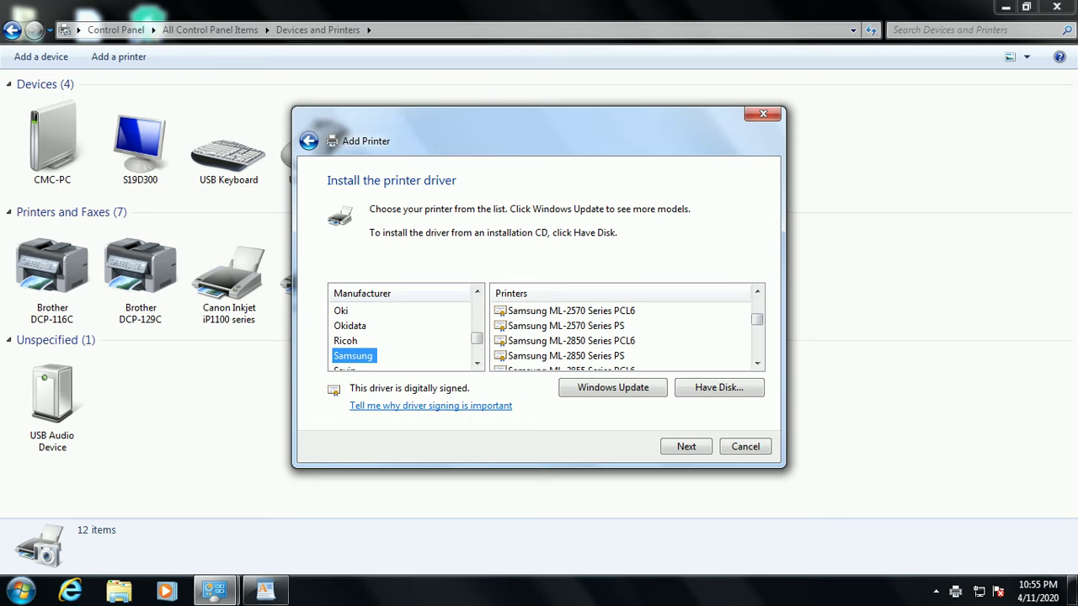
left_click(566, 355)
left_click(686, 446)
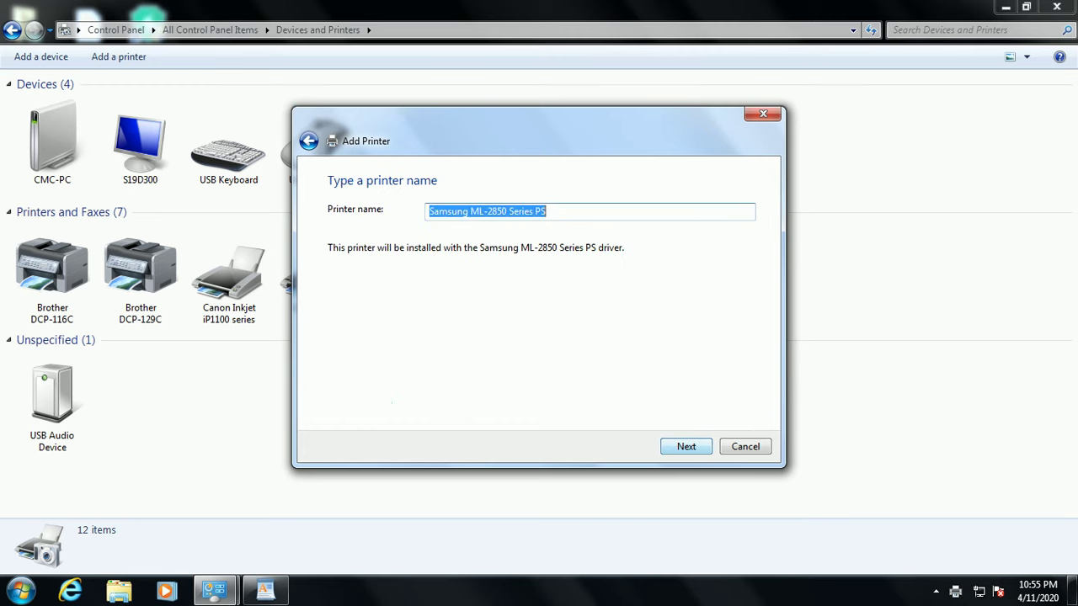
Finish adding the Samsung ML-2850 Series PS under its suggested name with the default-printer option on, and minimize the window.
left_click(686, 446)
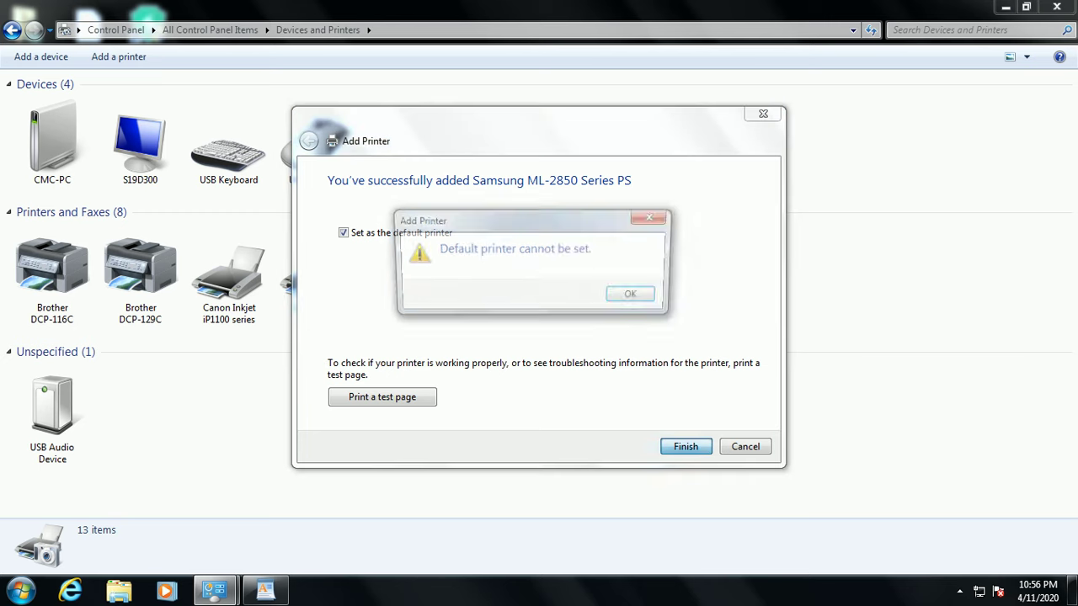
key("Return")
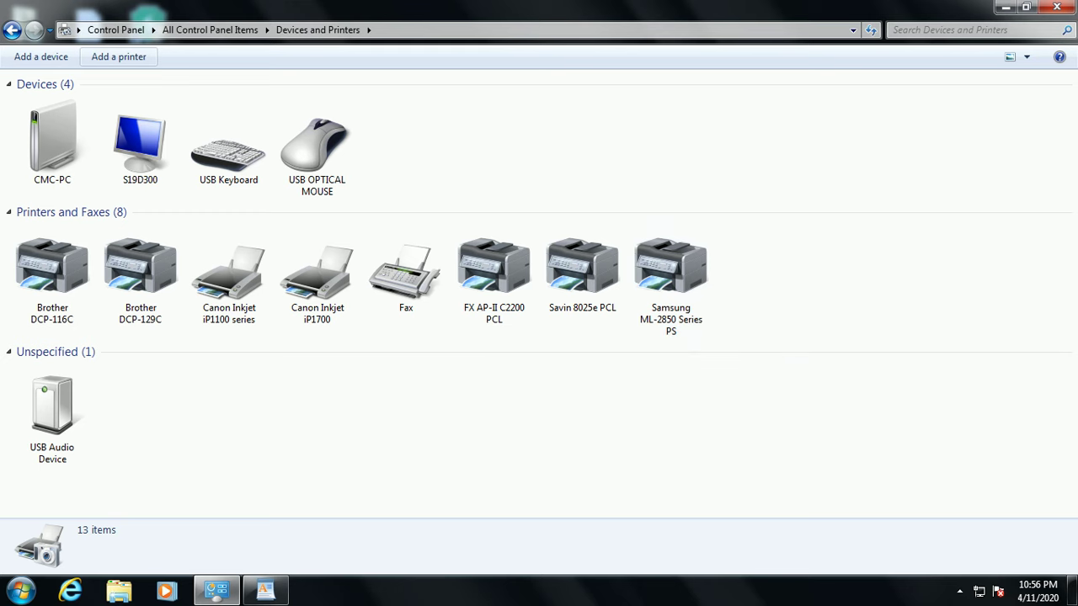
left_click(1006, 7)
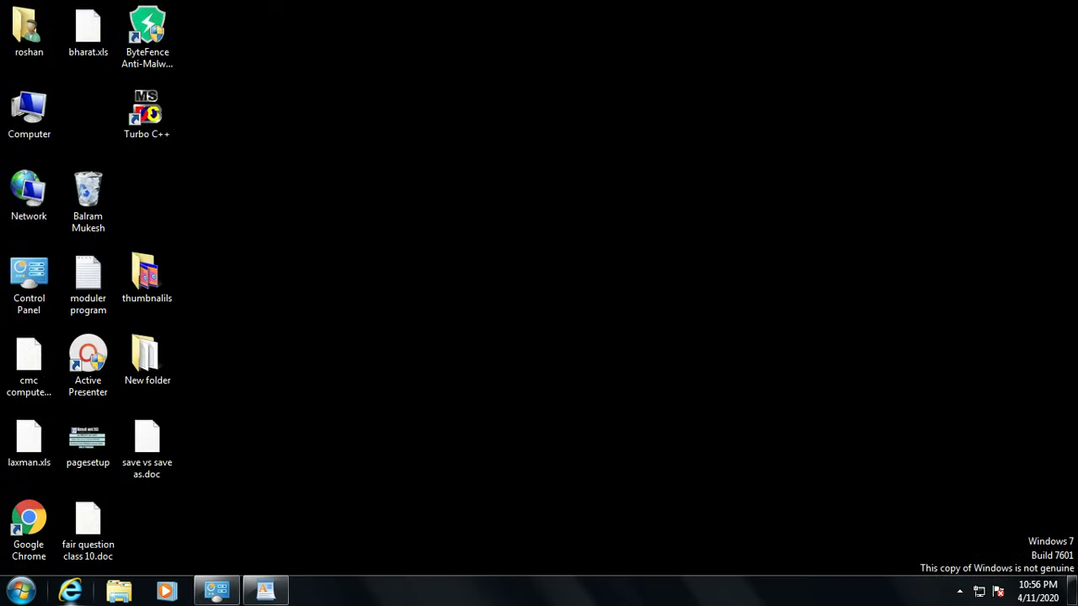
Launch a new WordPad window and check the printers listed in its Print dialog, closing both without printing.
left_click(20, 591)
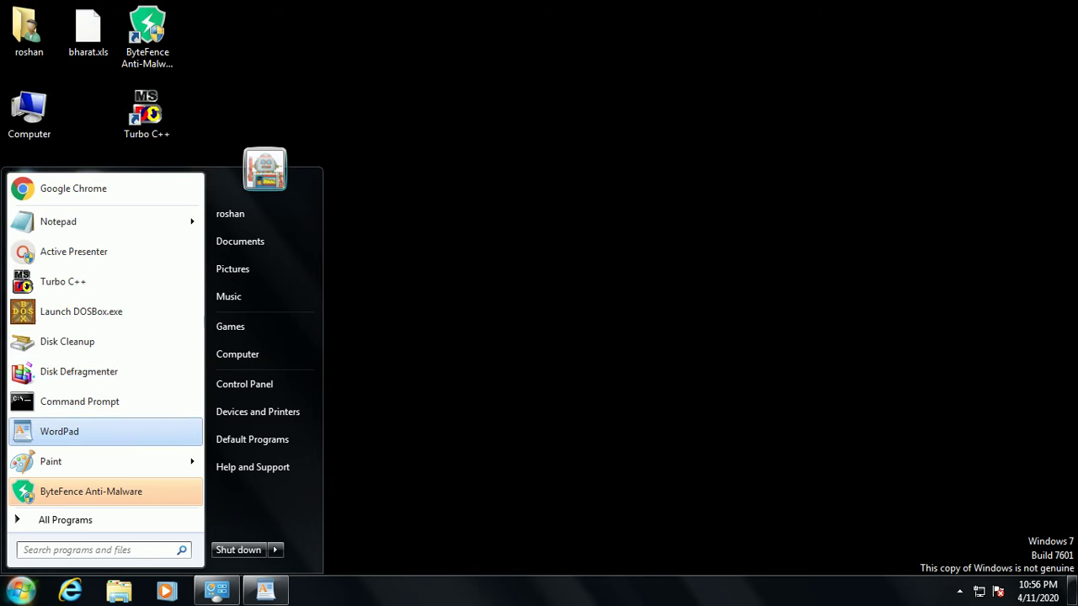
left_click(59, 431)
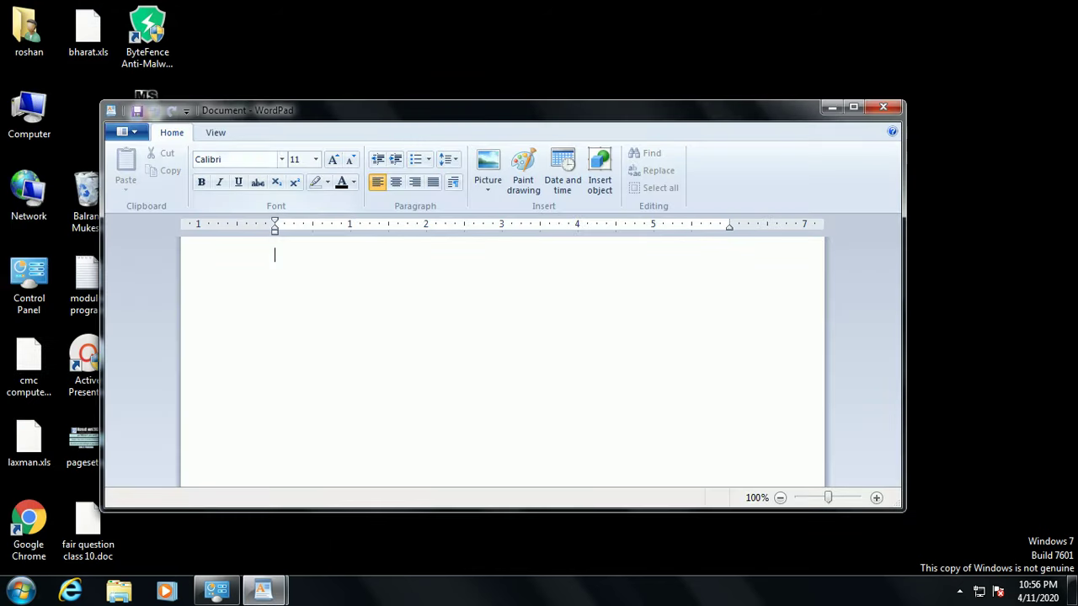
left_click(128, 132)
key("Down")
key("Down")
key("Down")
key("Down")
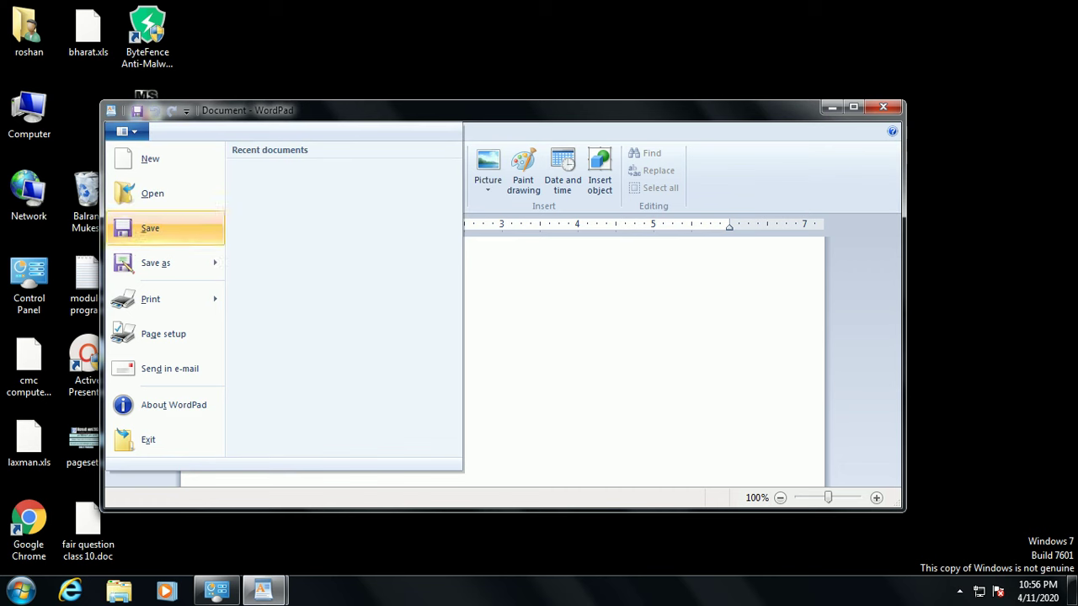
key("Return")
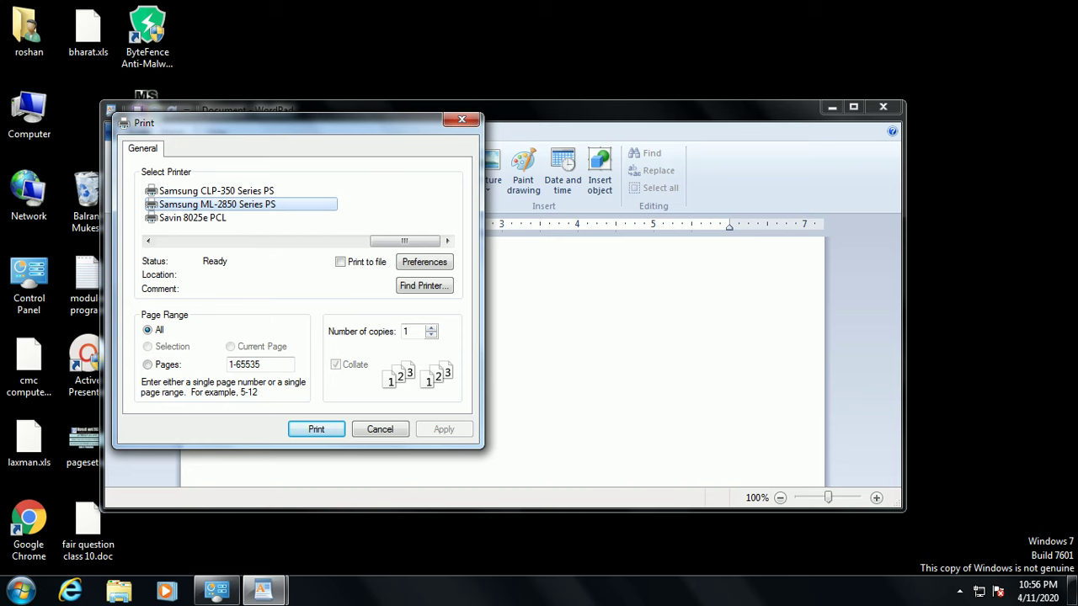
left_click(461, 119)
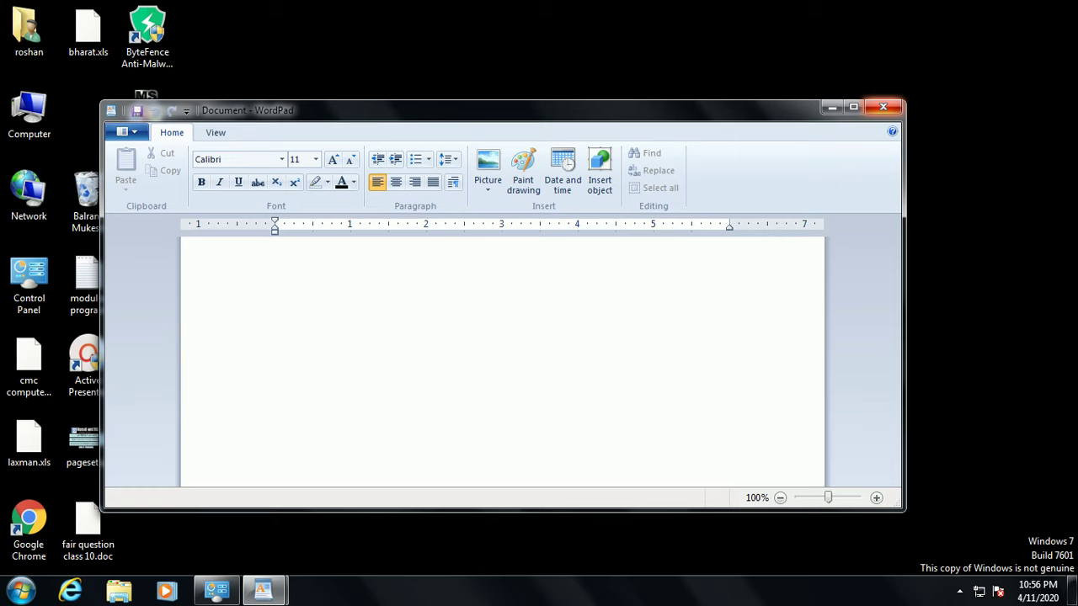
left_click(882, 107)
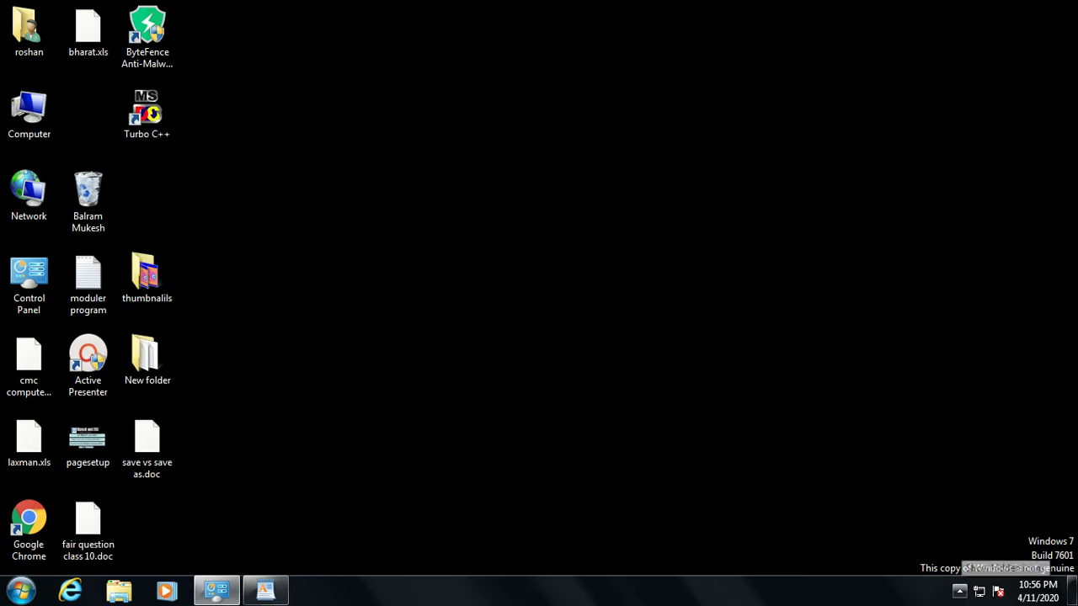